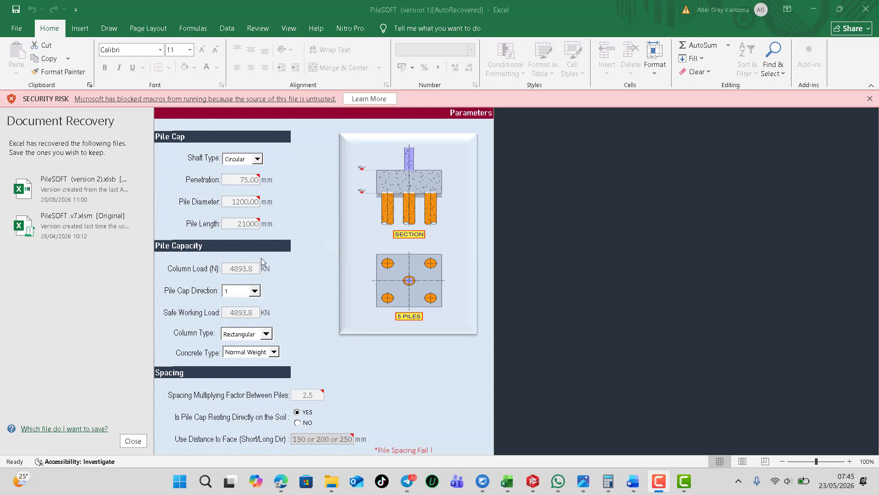
# Check the available Shaft Type options and the cell notes for Penetration and Pile Diameter in the Pile Cap section
pyautogui.click(259, 161)
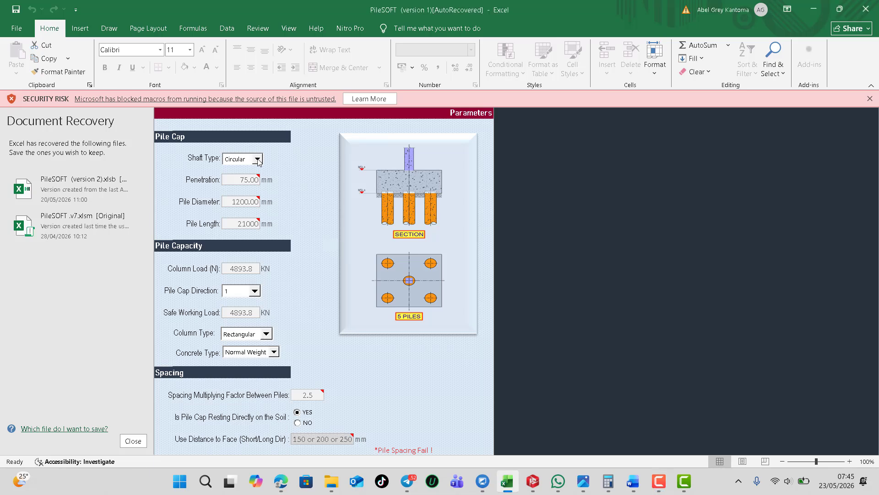
pyautogui.click(258, 160)
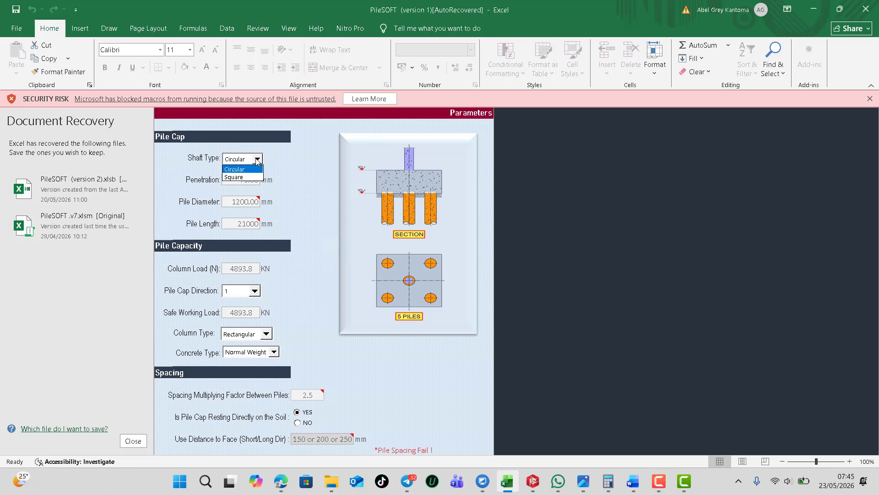
pyautogui.click(259, 161)
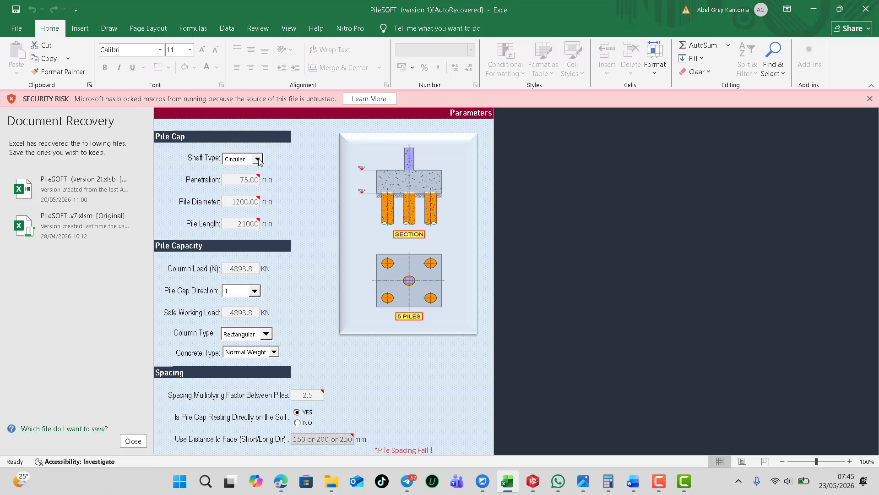
pyautogui.click(238, 182)
pyautogui.moveTo(239, 181)
pyautogui.moveTo(234, 200)
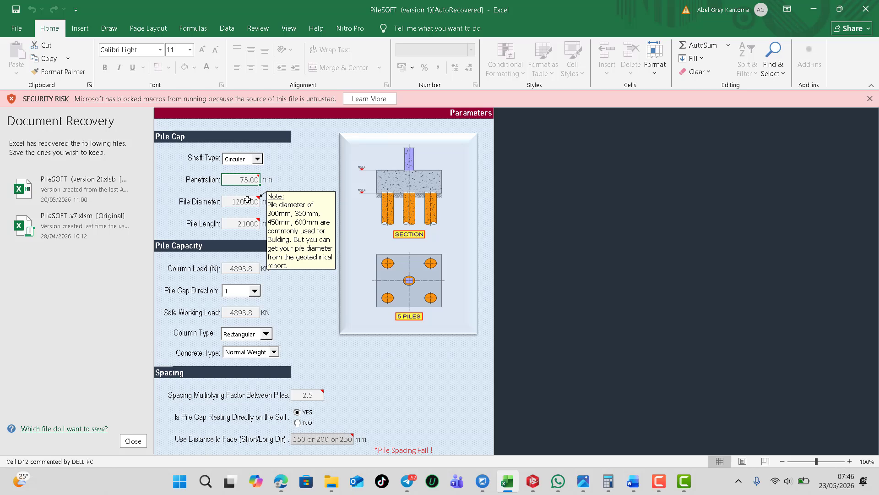
# Set the Pile Diameter in the Pile Cap section to 450 mm
pyautogui.click(232, 202)
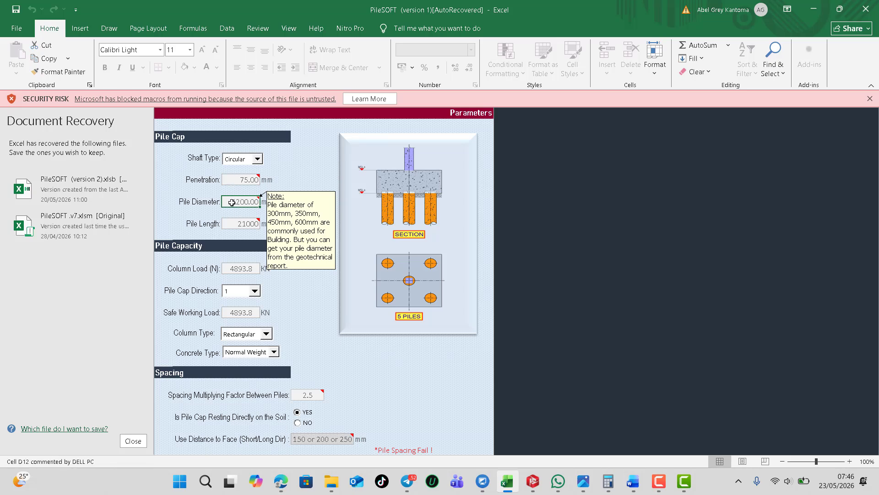
pyautogui.doubleClick(246, 202)
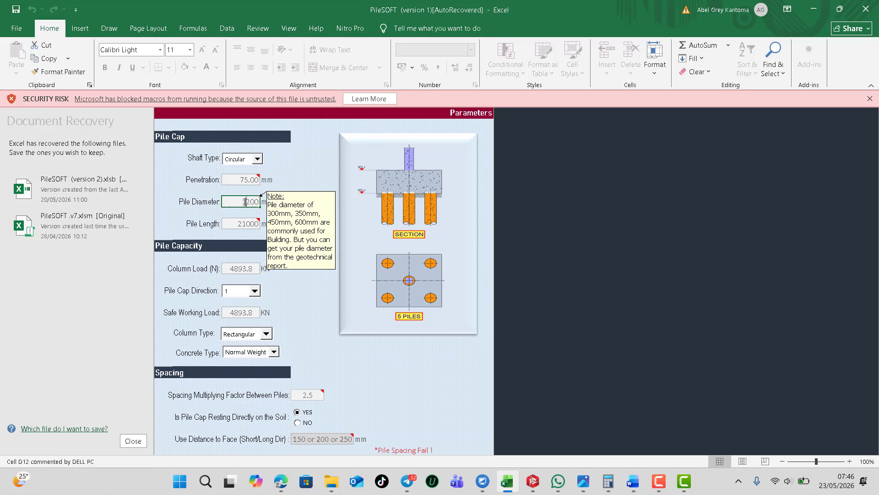
pyautogui.moveTo(243, 202); pyautogui.dragTo(255, 202)
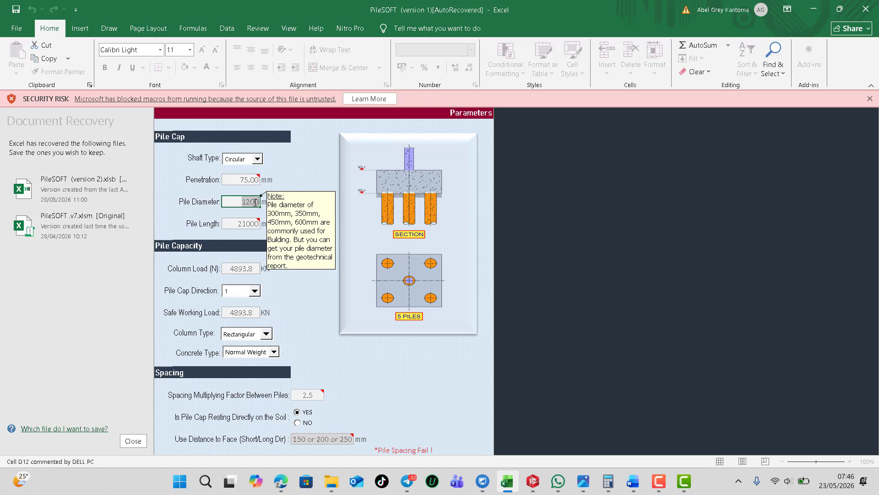
pyautogui.write('4500')
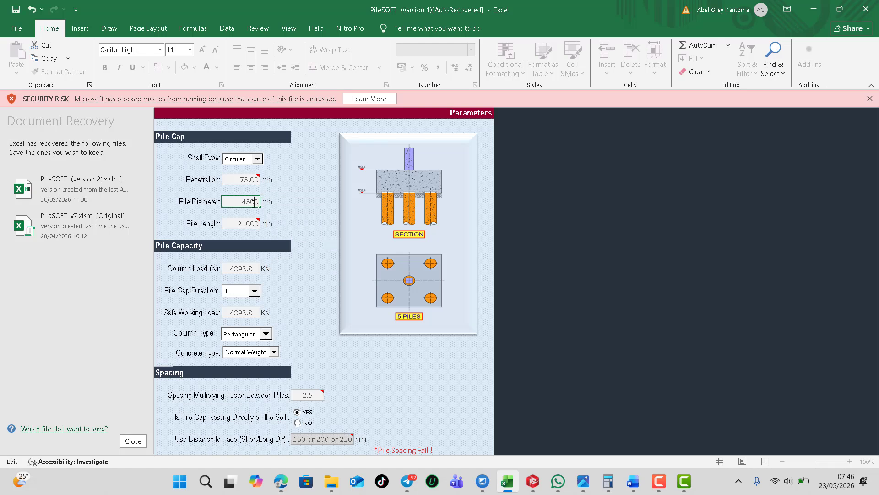
pyautogui.press('BackSpace')
# Set the Pile Length in the Pile Cap section to 6000 mm
pyautogui.click(237, 223)
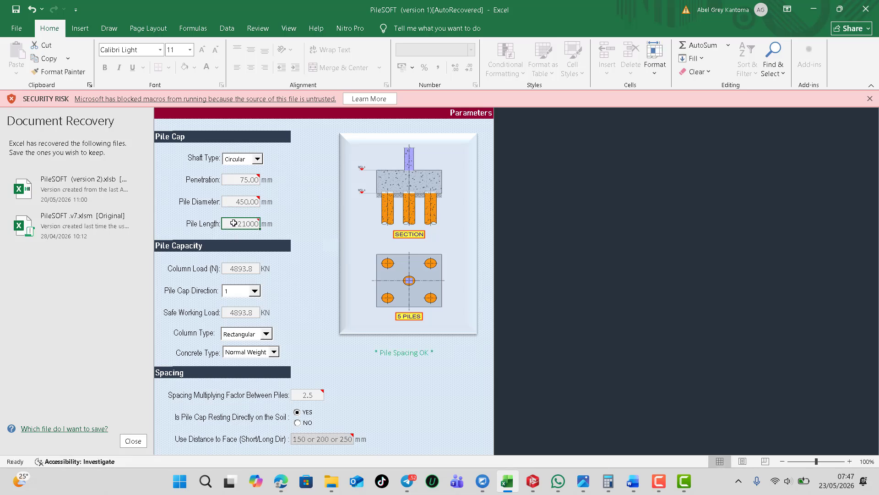
pyautogui.doubleClick(237, 223)
pyautogui.moveTo(236, 223); pyautogui.dragTo(259, 223)
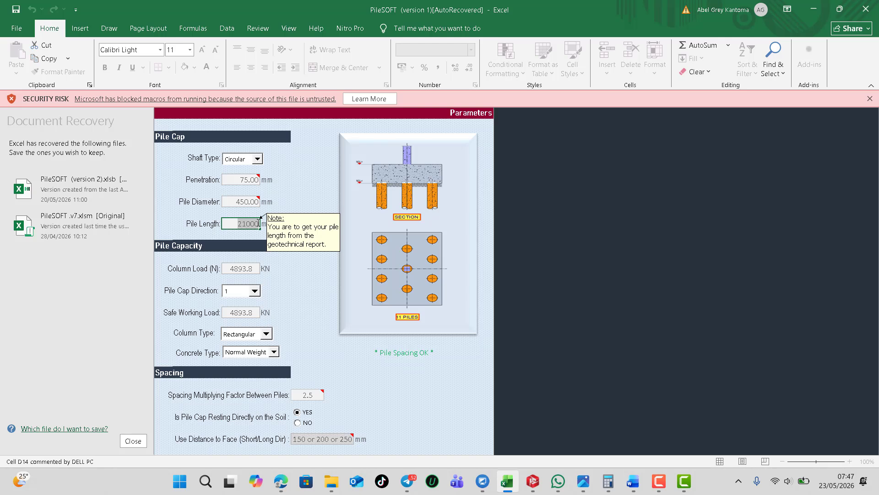
pyautogui.write('6000')
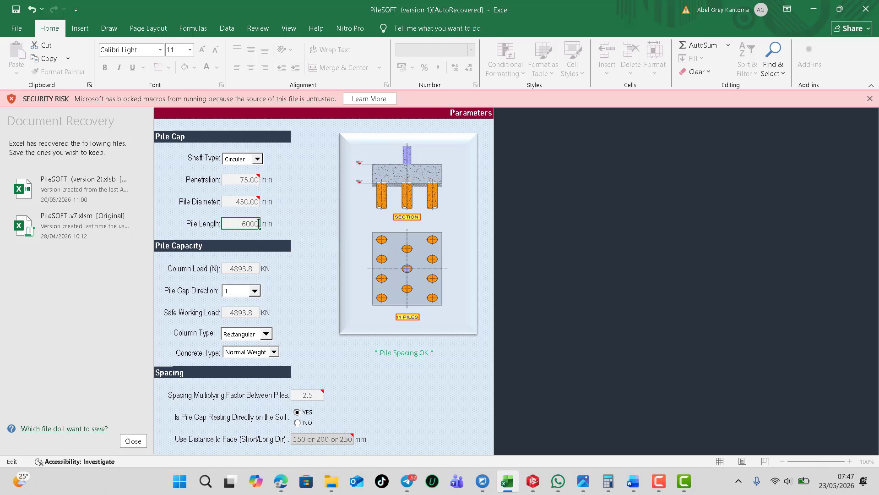
# Open the Column Load value in the Pile Capacity section for editing and select its existing content
pyautogui.click(234, 270)
pyautogui.doubleClick(231, 268)
pyautogui.moveTo(231, 268); pyautogui.dragTo(256, 268)
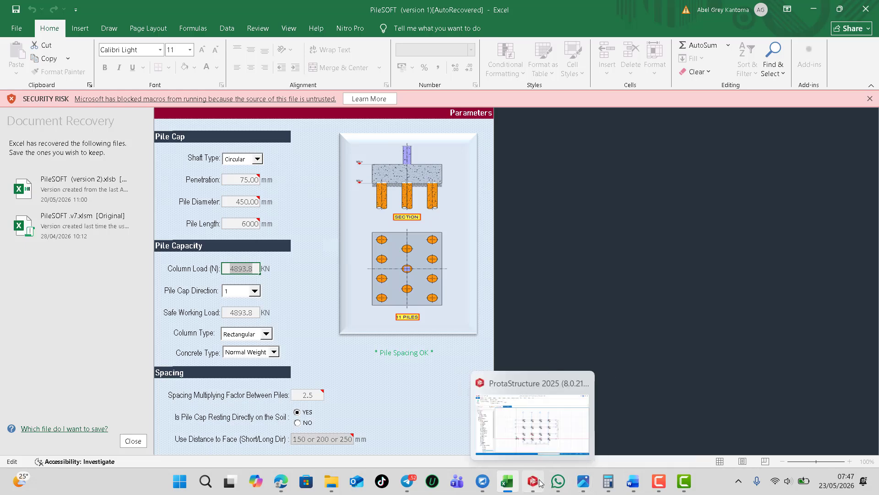
# Switch to ProtaStructure and examine the axial loads and load combinations of column 1C12 on the Storey 0 plan
pyautogui.click(522, 411)
pyautogui.scroll(3, 486, 279)
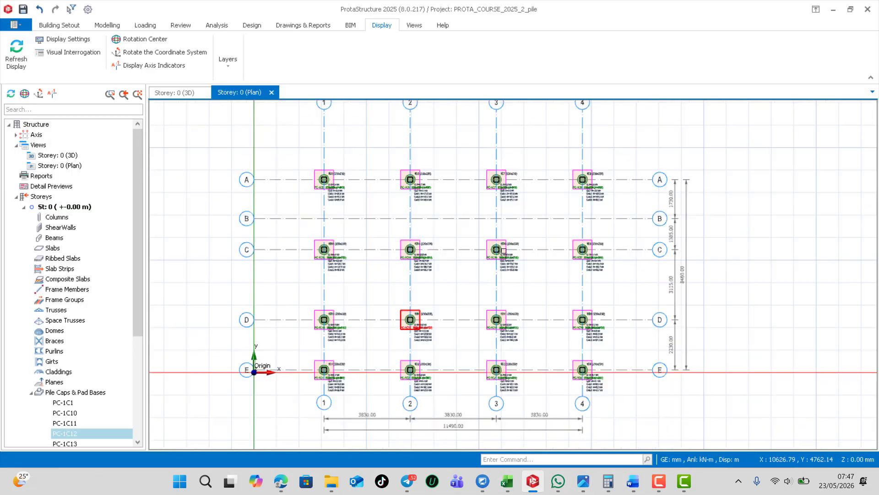
pyautogui.scroll(3, 372, 379)
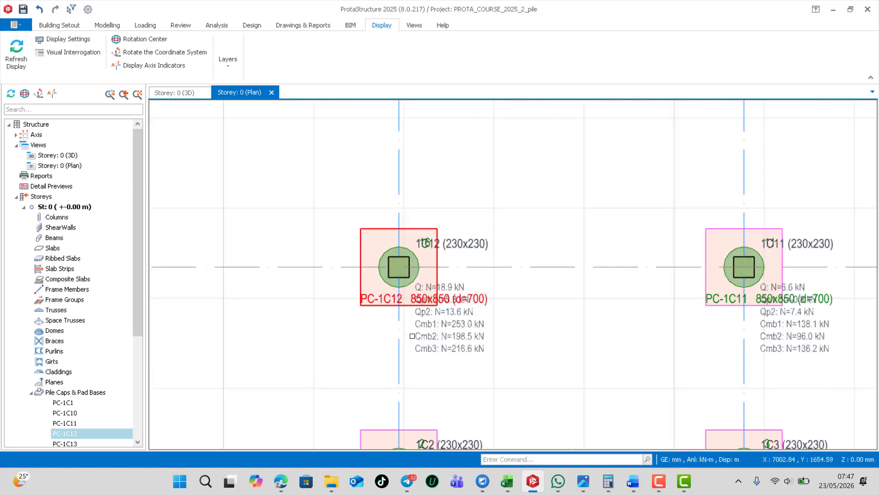
pyautogui.scroll(2, 498, 333)
pyautogui.scroll(-4, 511, 285)
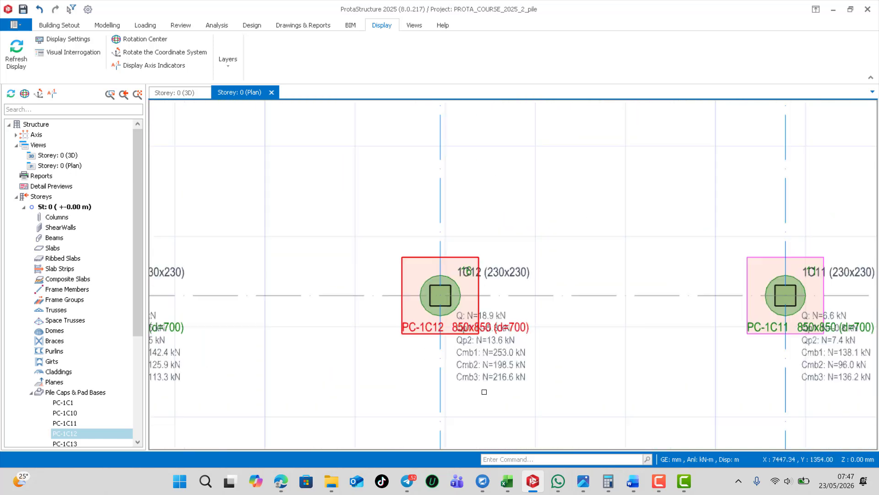
pyautogui.scroll(2, 512, 199)
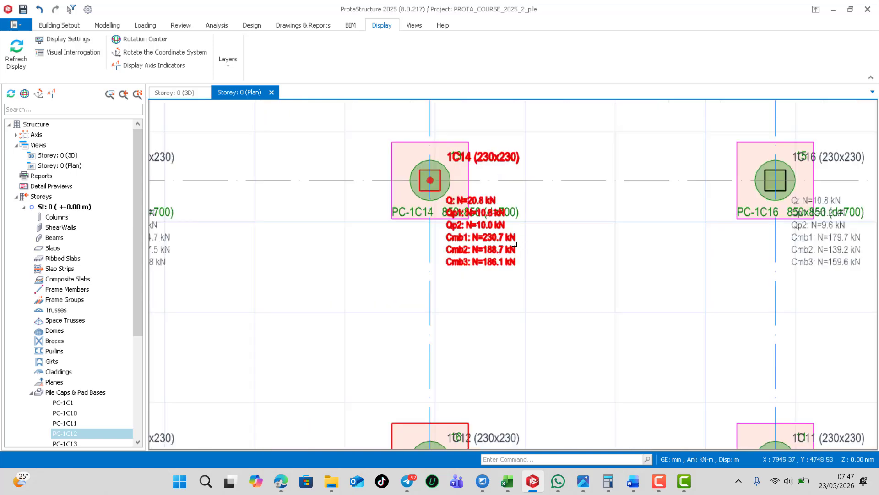
pyautogui.scroll(-3, 512, 234)
pyautogui.scroll(3, 493, 323)
pyautogui.scroll(1, 496, 334)
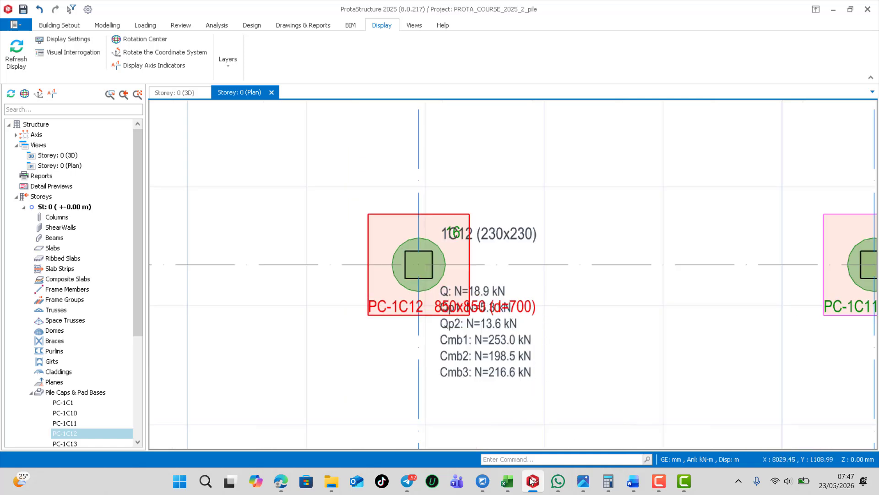
pyautogui.moveTo(633, 481)
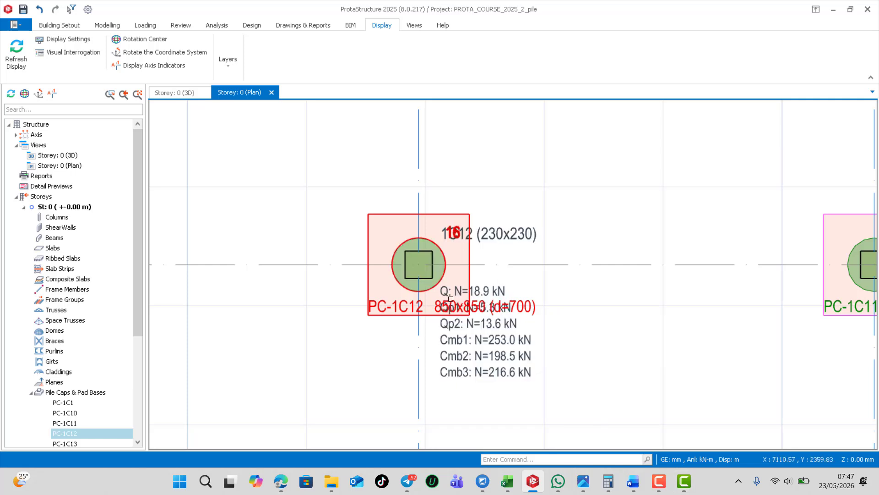
pyautogui.moveTo(475, 315)
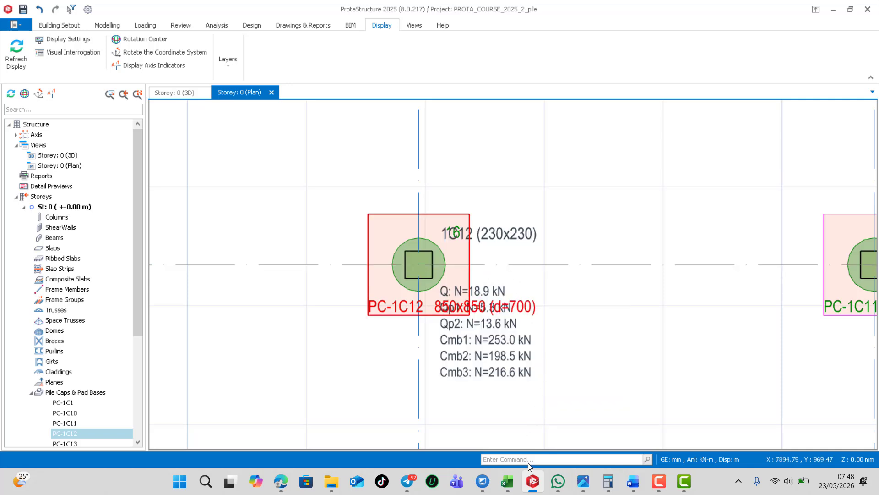
pyautogui.moveTo(532, 479)
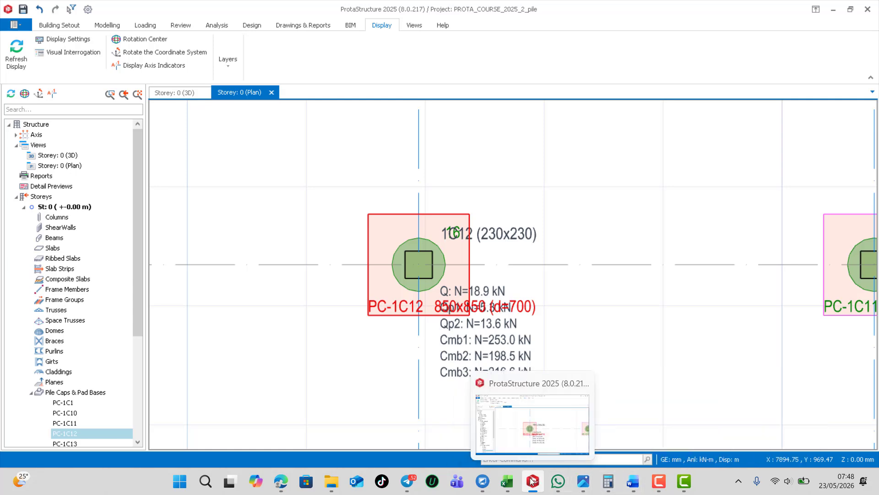
# Return to the PileSOFT workbook in Excel, set the Column Load to 253 kN and choose Pile Cap Direction 1
pyautogui.click(514, 483)
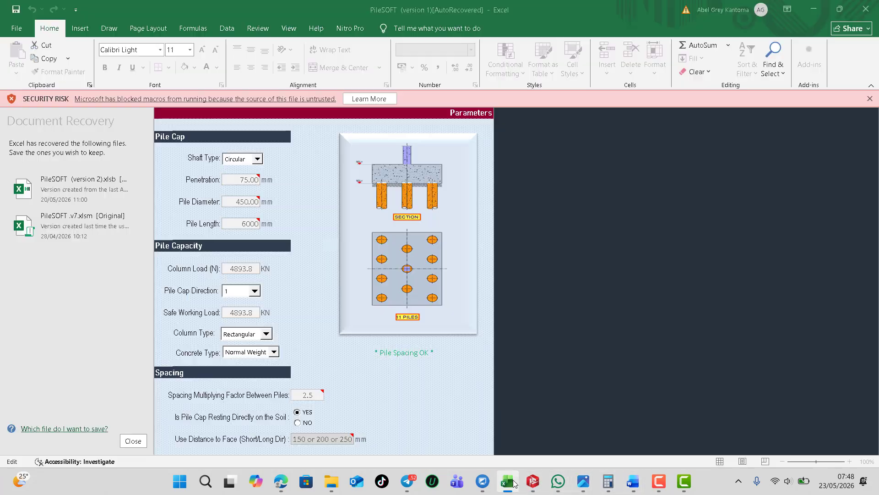
pyautogui.moveTo(661, 492)
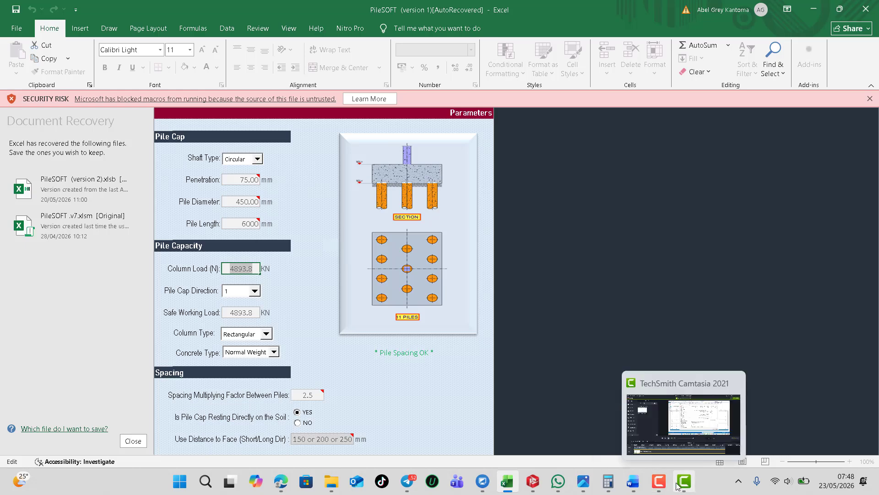
pyautogui.moveTo(539, 481)
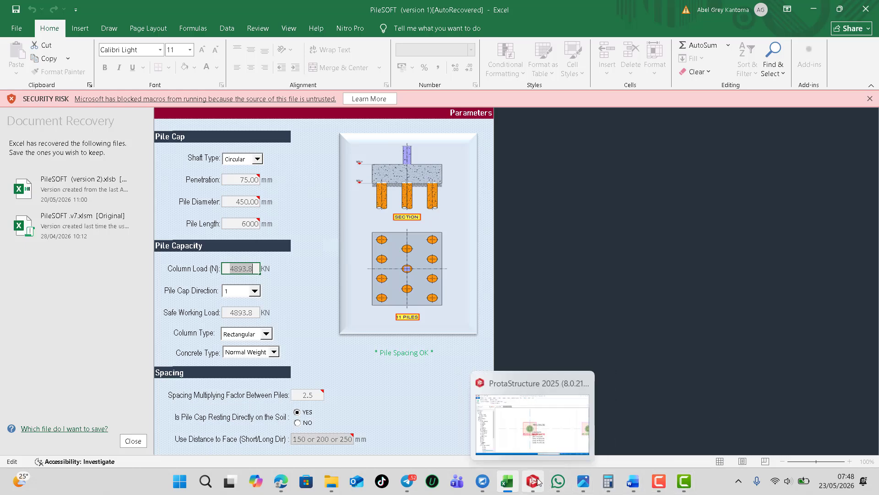
pyautogui.click(534, 415)
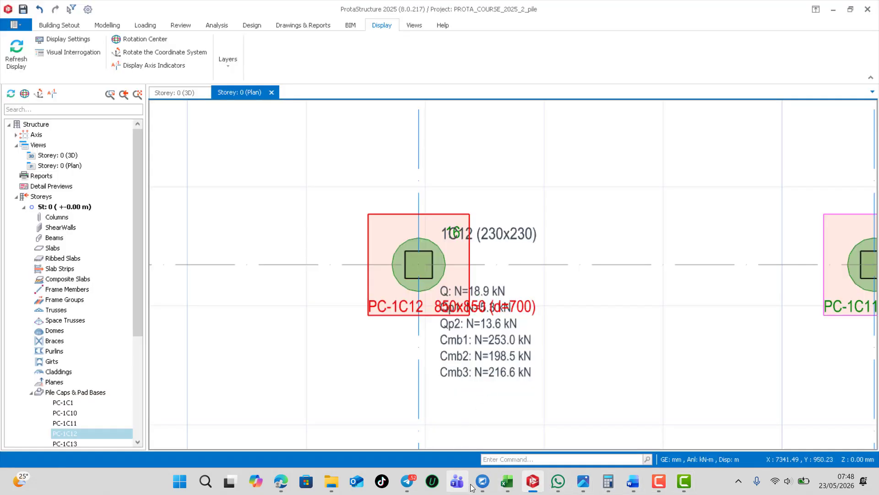
pyautogui.click(505, 481)
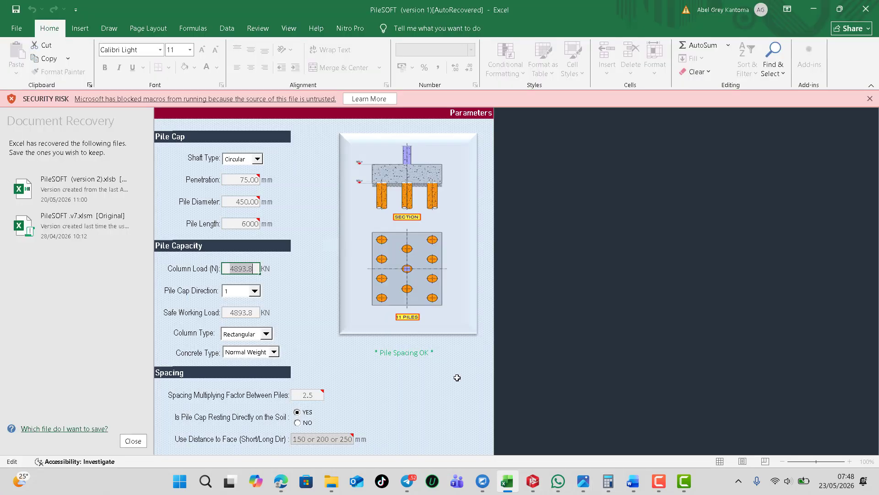
pyautogui.write('253')
pyautogui.click(239, 293)
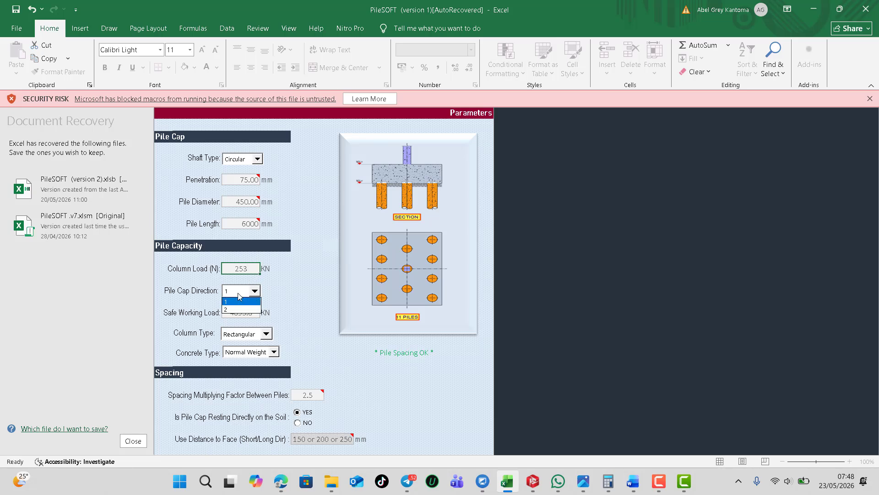
pyautogui.click(240, 302)
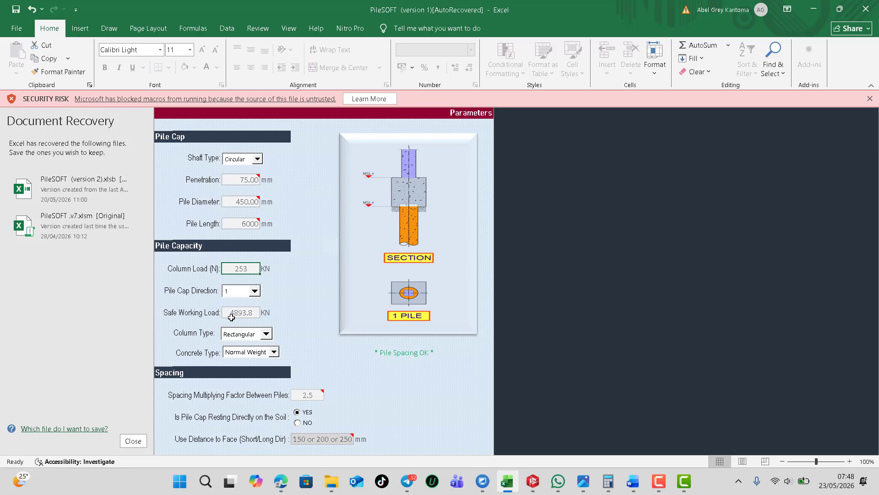
# Consult Table 3.0 in the geotechnical report image report 1.png for the safe working load of the 450 mm bored pile
pyautogui.scroll(-1, 234, 316)
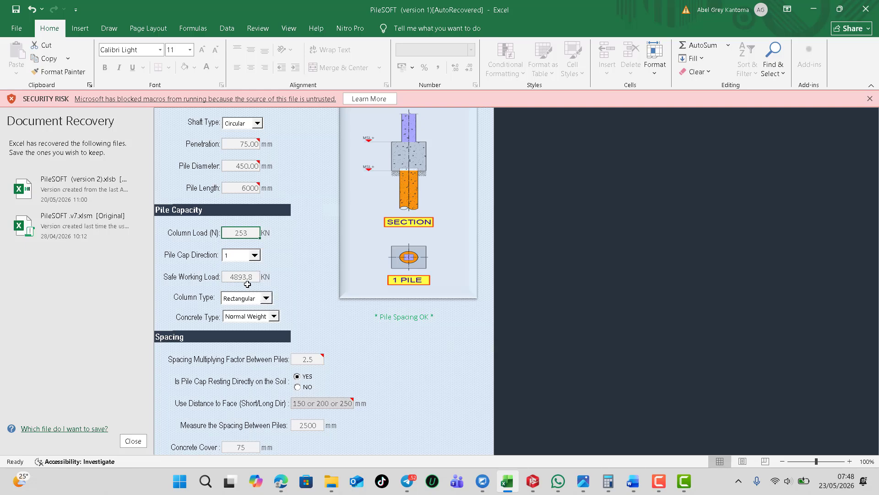
pyautogui.click(753, 49)
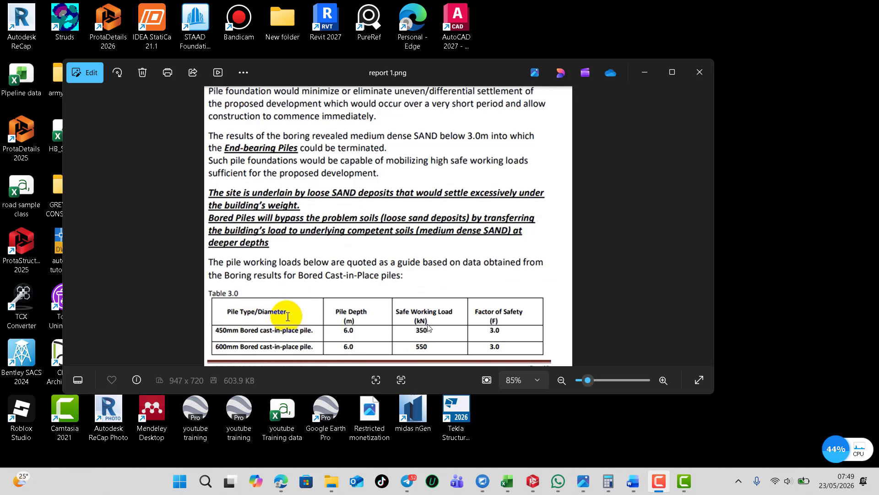
pyautogui.moveTo(492, 487)
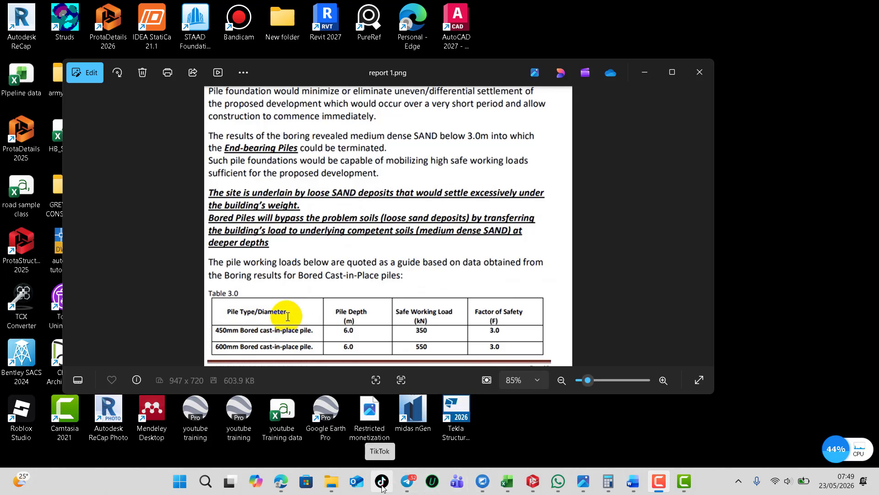
pyautogui.click(506, 481)
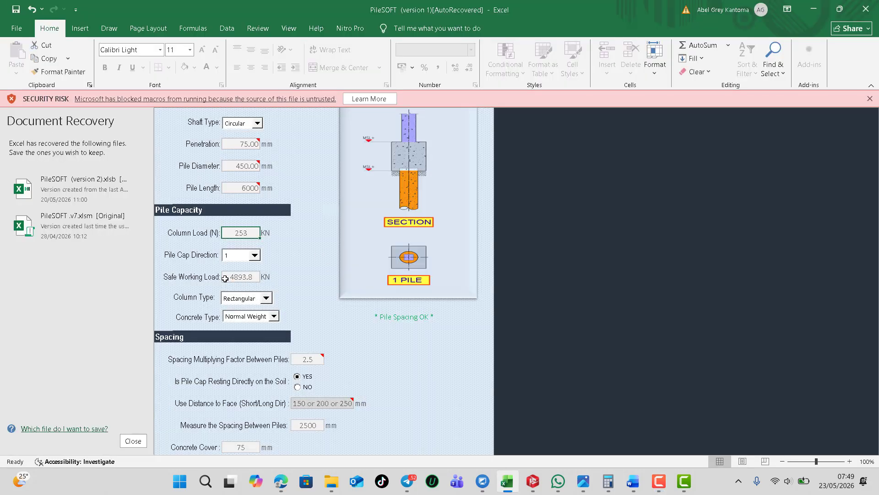
pyautogui.click(814, 9)
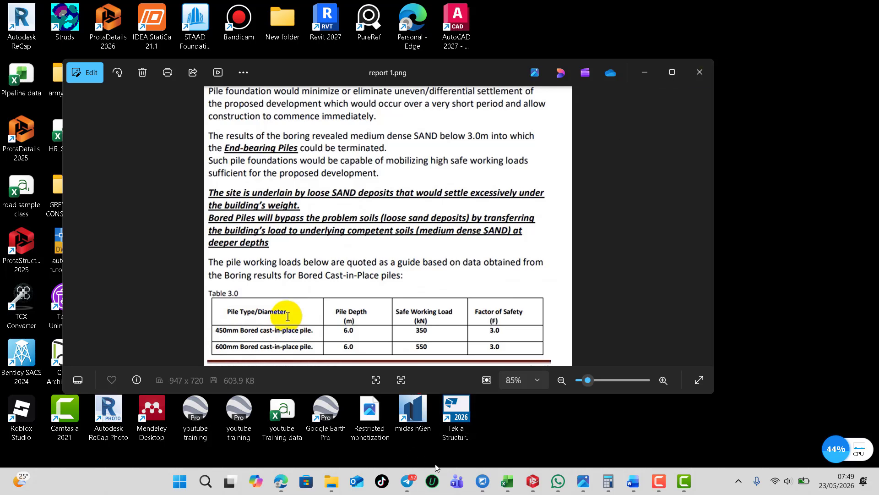
# Return to the PileSOFT workbook in Excel and set the Safe Working Load to 350 kN
pyautogui.click(507, 481)
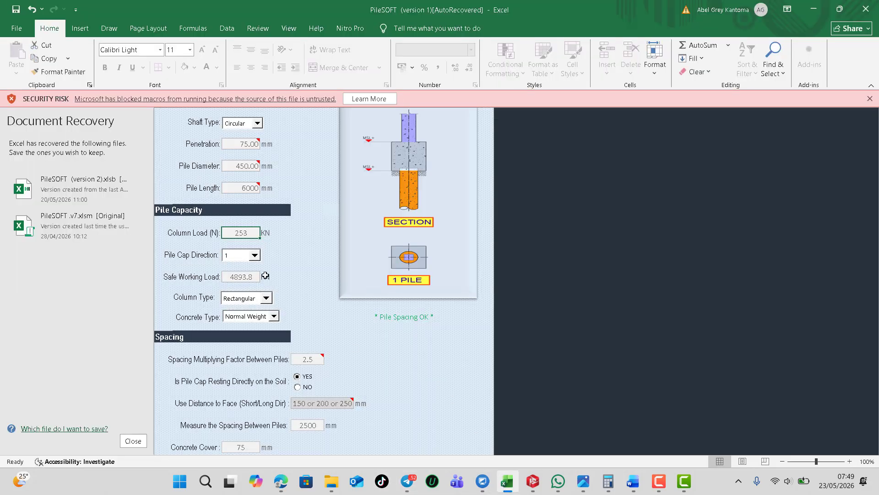
pyautogui.doubleClick(232, 277)
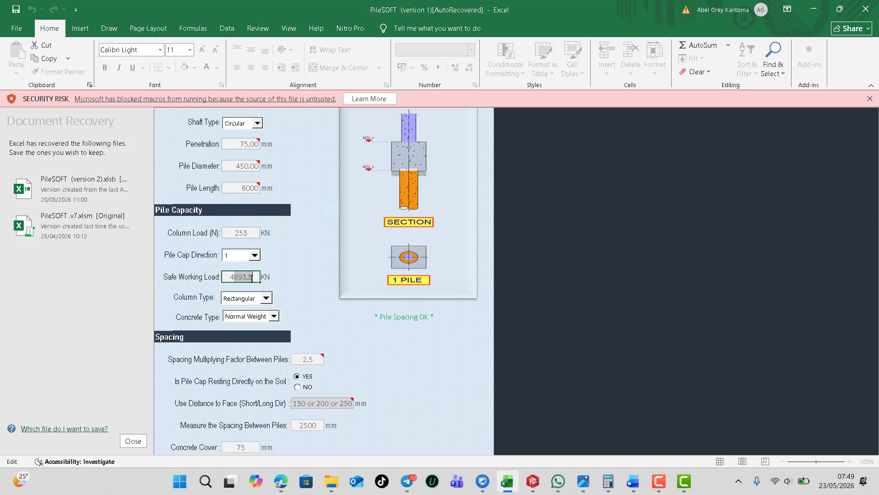
pyautogui.moveTo(251, 278); pyautogui.dragTo(229, 273)
pyautogui.write('350')
pyautogui.click(226, 305)
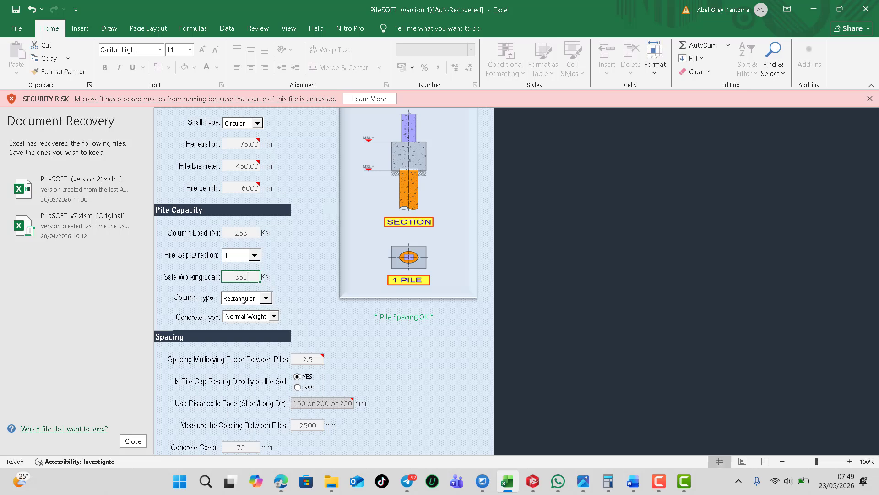
# Set the Column Type to Square and keep the Concrete Type at Normal Weight
pyautogui.click(260, 302)
pyautogui.click(239, 316)
pyautogui.click(250, 302)
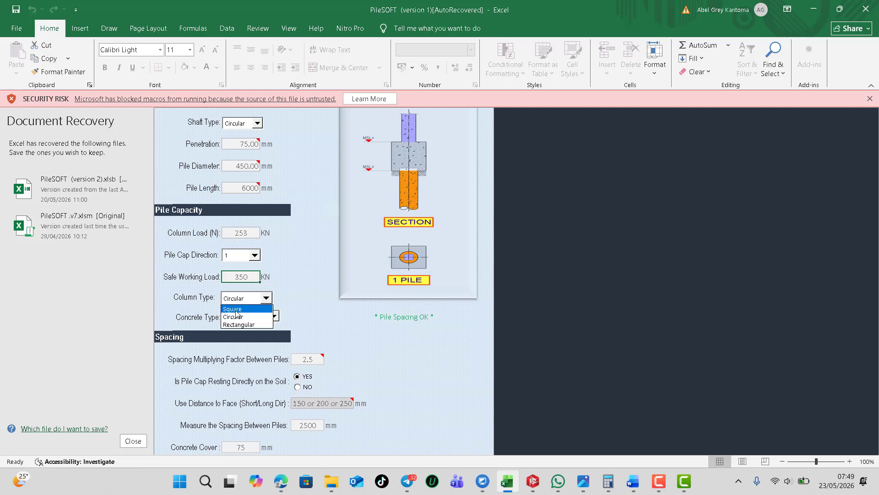
pyautogui.click(242, 324)
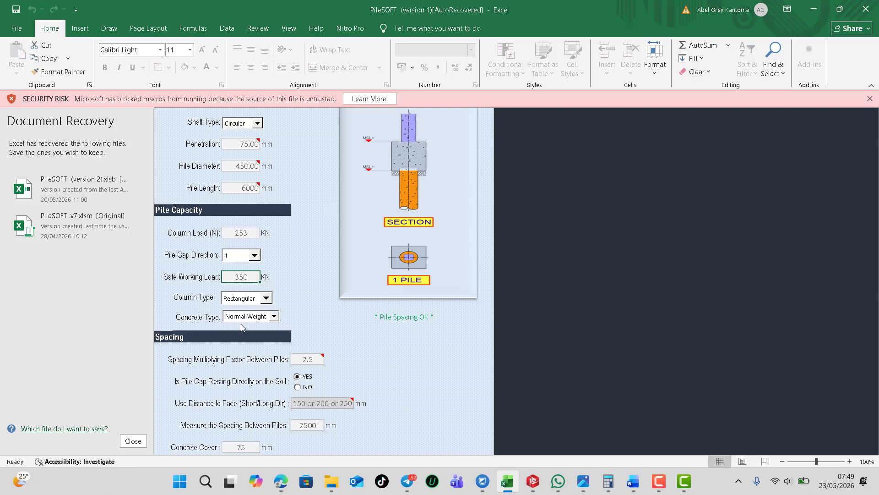
pyautogui.click(264, 301)
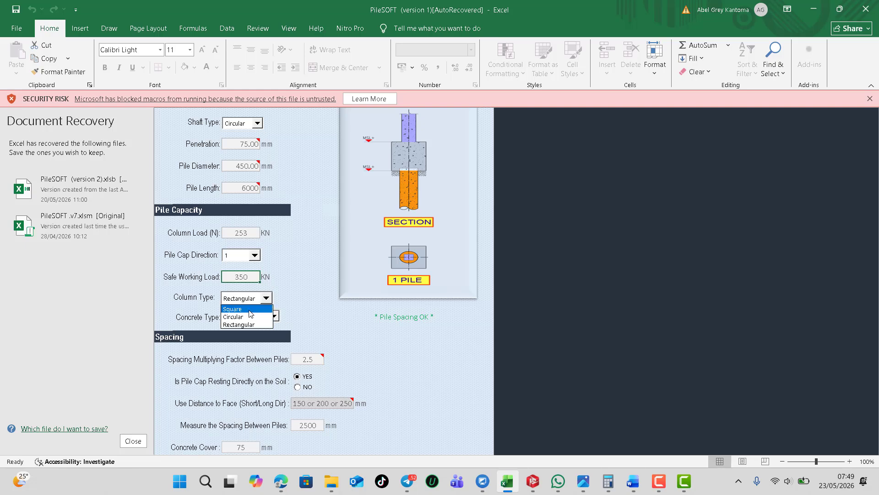
pyautogui.click(249, 310)
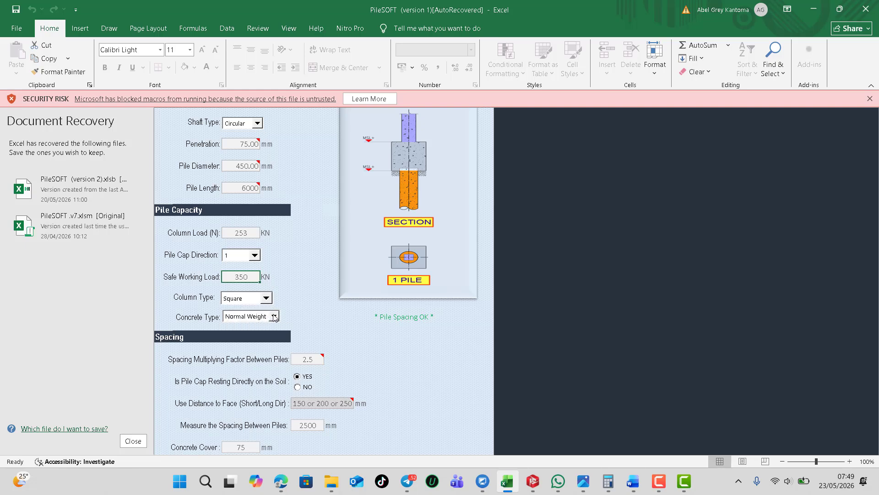
pyautogui.click(274, 316)
pyautogui.click(274, 316)
# Review the available options for the link grade, concrete grade and link diameter in the material selection
pyautogui.scroll(1, 341, 321)
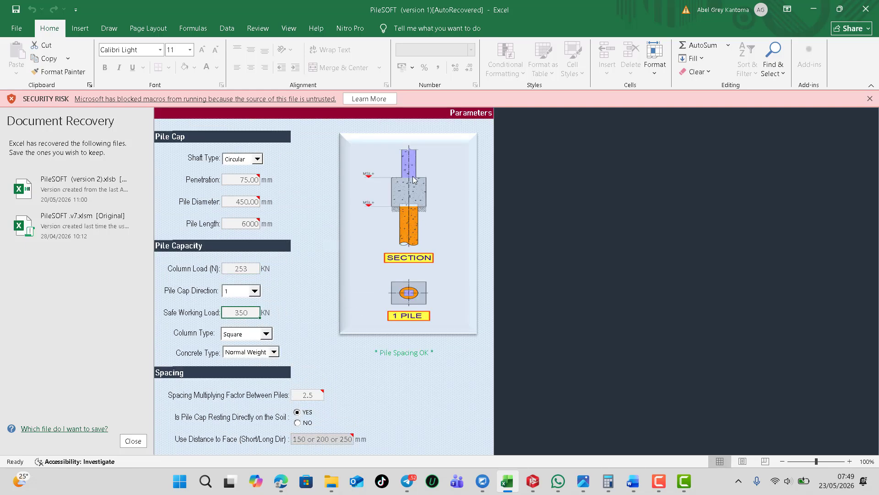
pyautogui.scroll(-5, 270, 295)
pyautogui.scroll(-3, 277, 295)
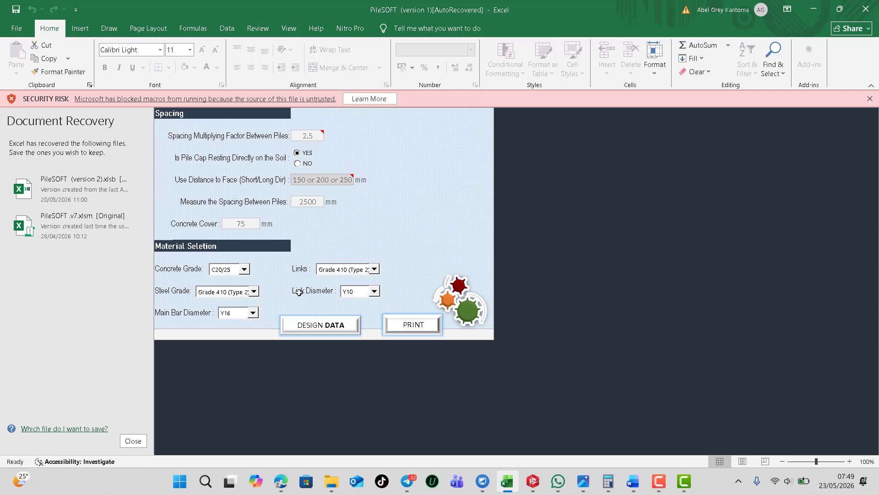
pyautogui.click(374, 270)
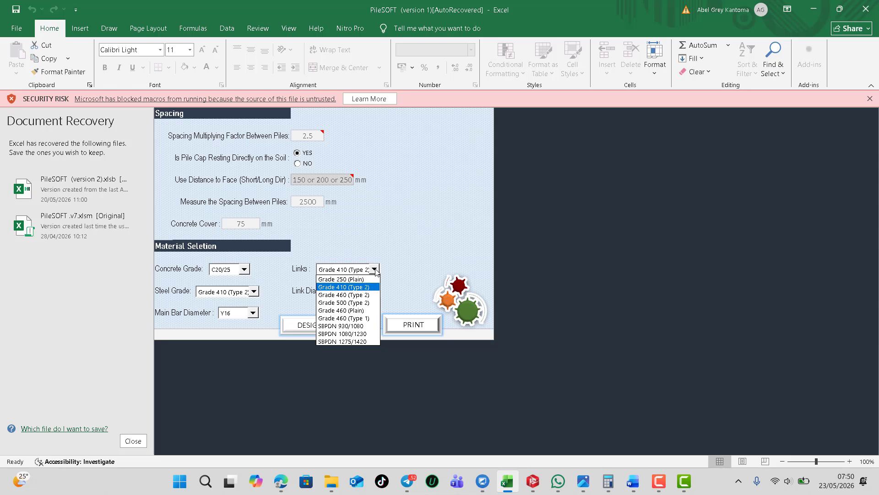
pyautogui.click(375, 269)
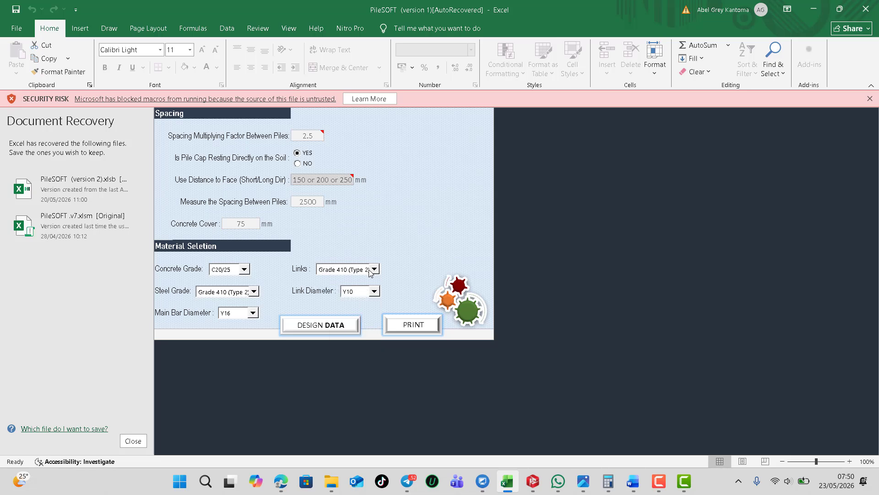
pyautogui.click(244, 270)
pyautogui.click(250, 274)
pyautogui.click(375, 291)
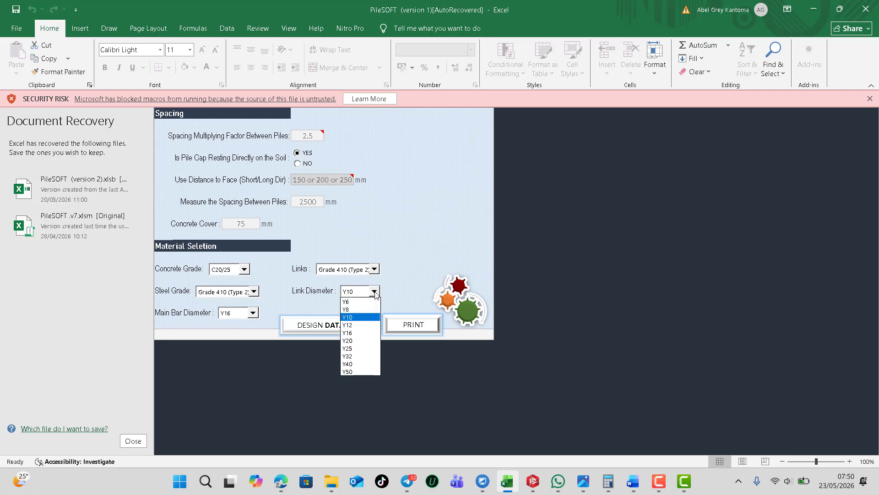
pyautogui.click(375, 292)
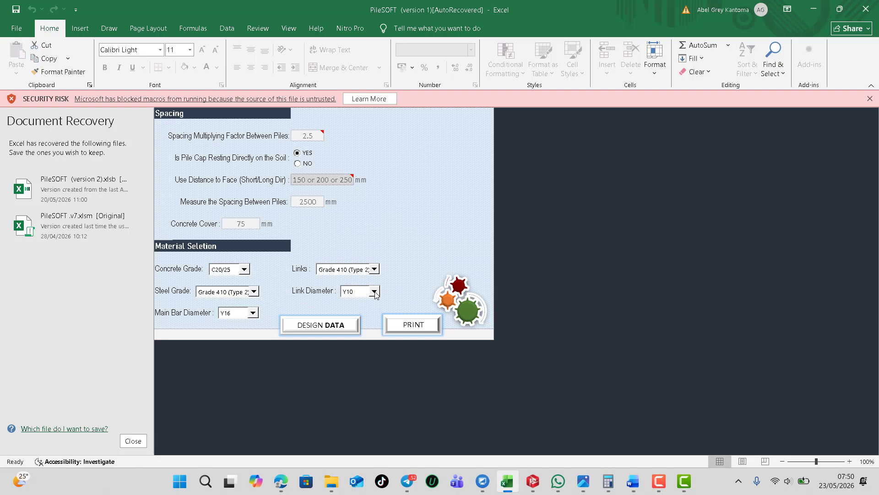
# Check all the pile cap, pile capacity, spacing and material parameters on the input sheet
pyautogui.scroll(7, 362, 238)
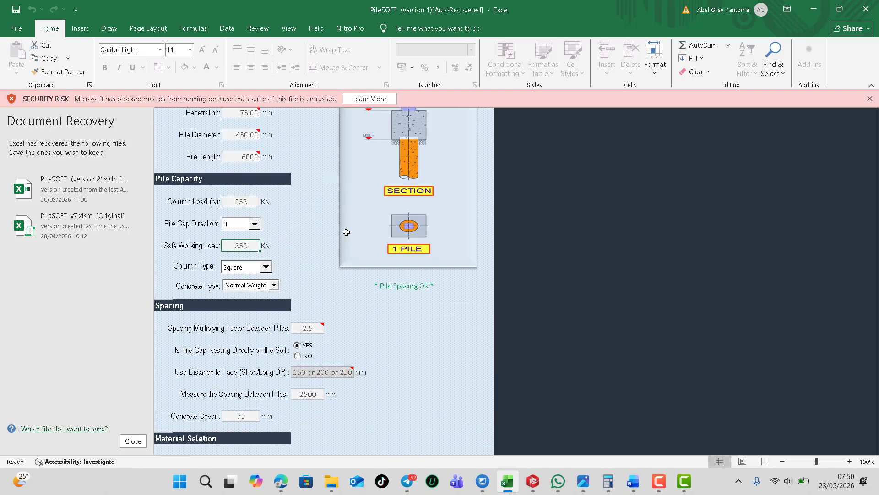
pyautogui.scroll(5, 346, 233)
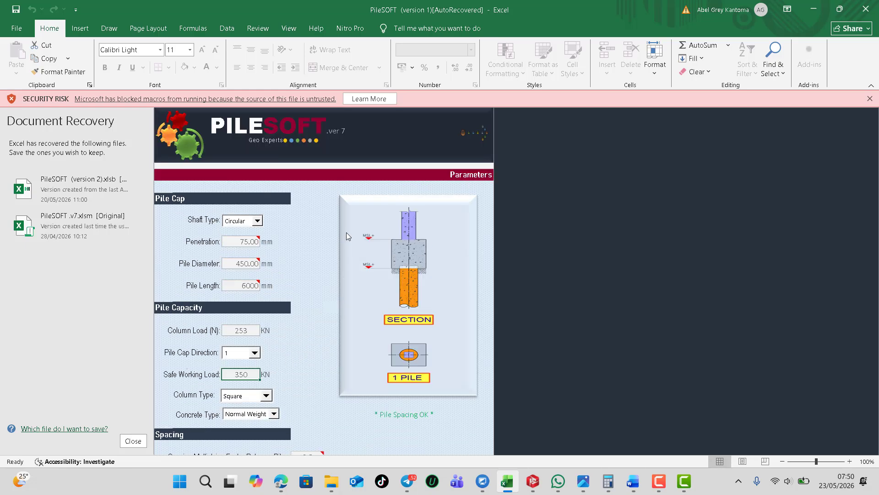
pyautogui.scroll(-4, 347, 232)
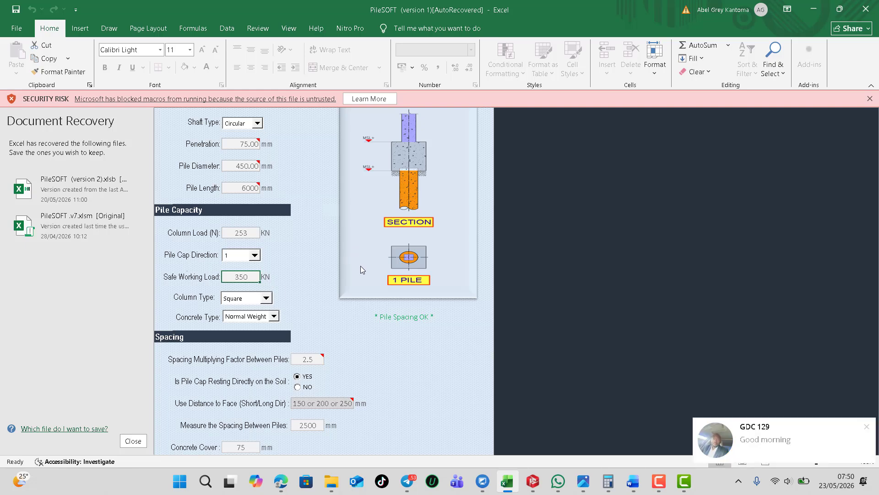
pyautogui.scroll(-6, 361, 265)
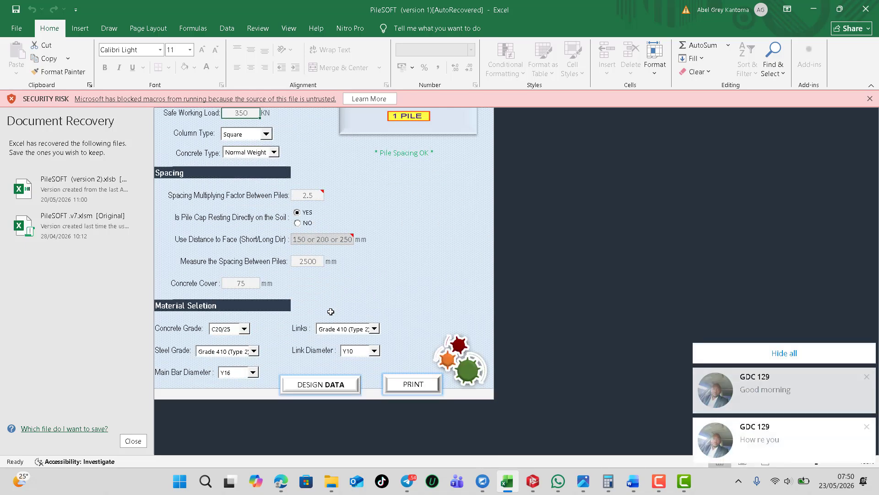
pyautogui.scroll(-2, 330, 316)
pyautogui.scroll(2, 330, 316)
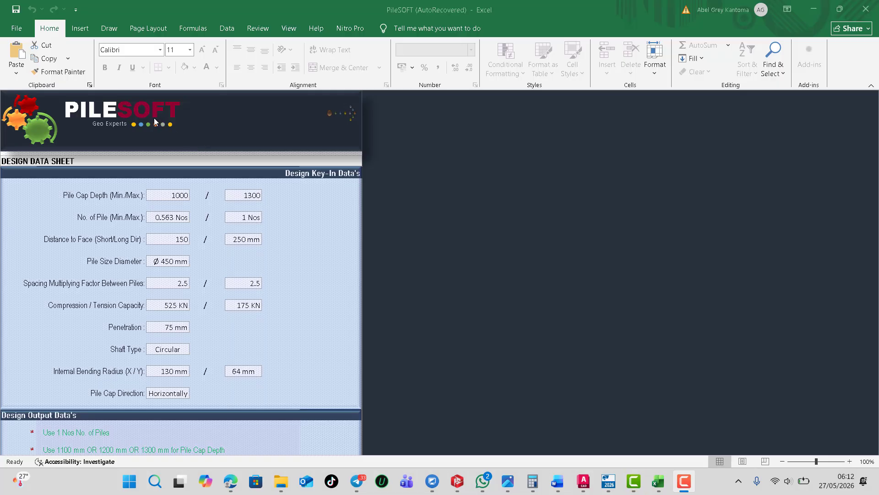
# Examine the key-in data and the design output recommendations on the PileSOFT design data sheet
pyautogui.moveTo(153, 117); pyautogui.dragTo(521, 70)
pyautogui.scroll(-3, 174, 224)
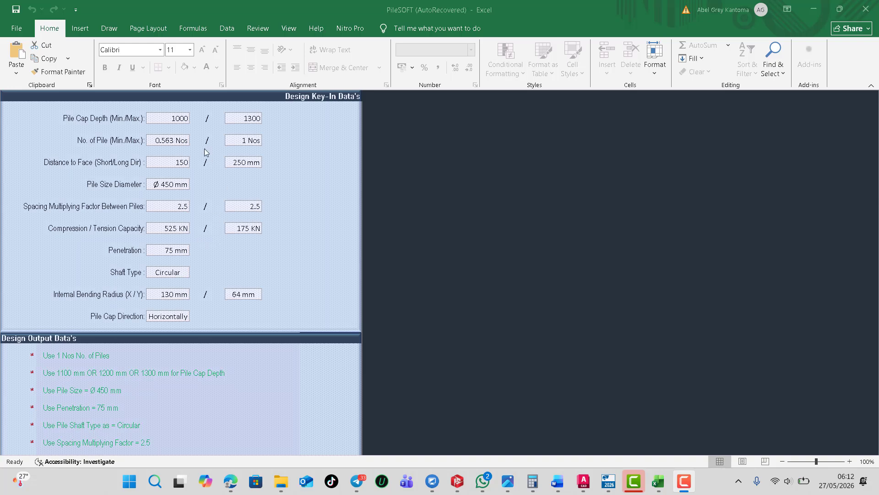
pyautogui.scroll(3, 205, 152)
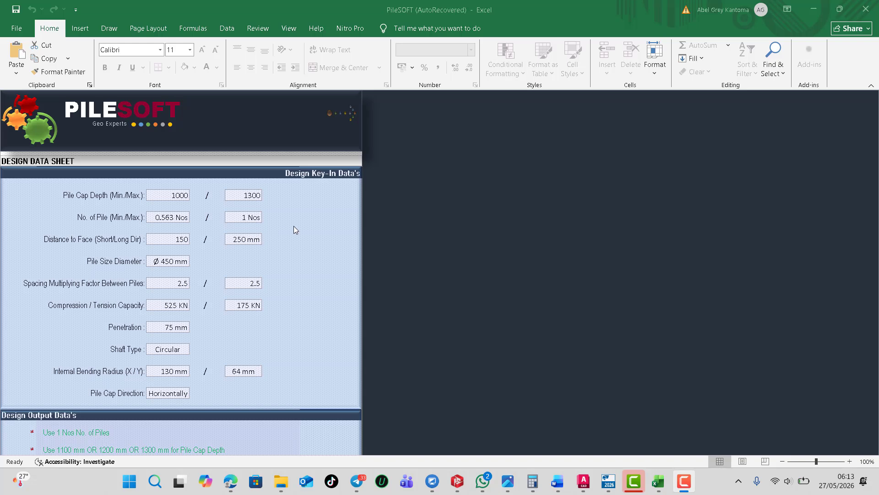
pyautogui.scroll(-4, 275, 238)
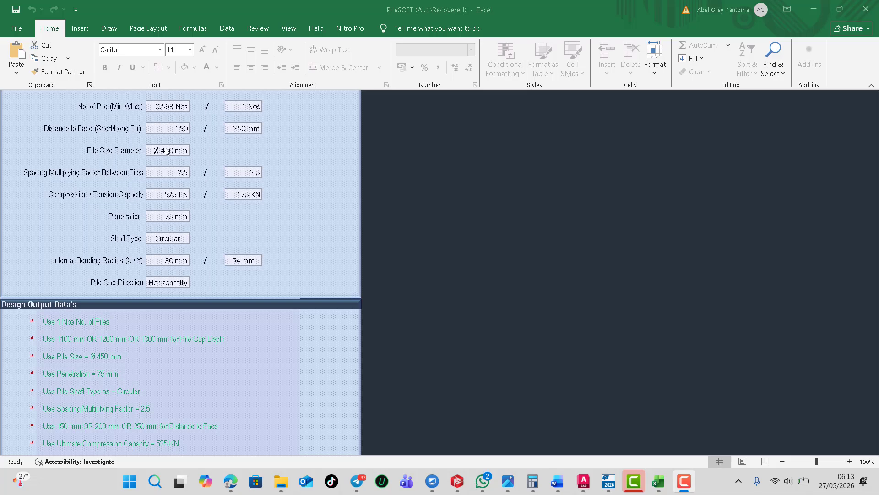
pyautogui.scroll(3, 204, 237)
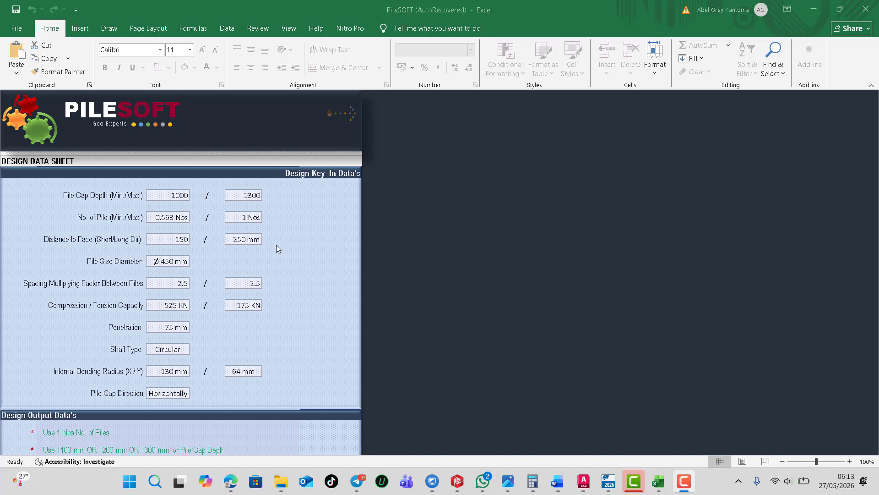
pyautogui.scroll(-2, 278, 248)
pyautogui.scroll(-3, 277, 251)
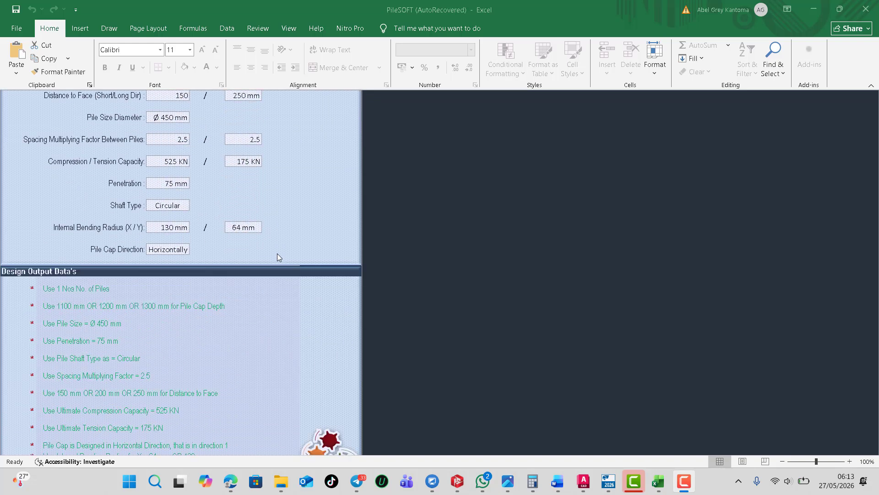
pyautogui.scroll(-1, 279, 259)
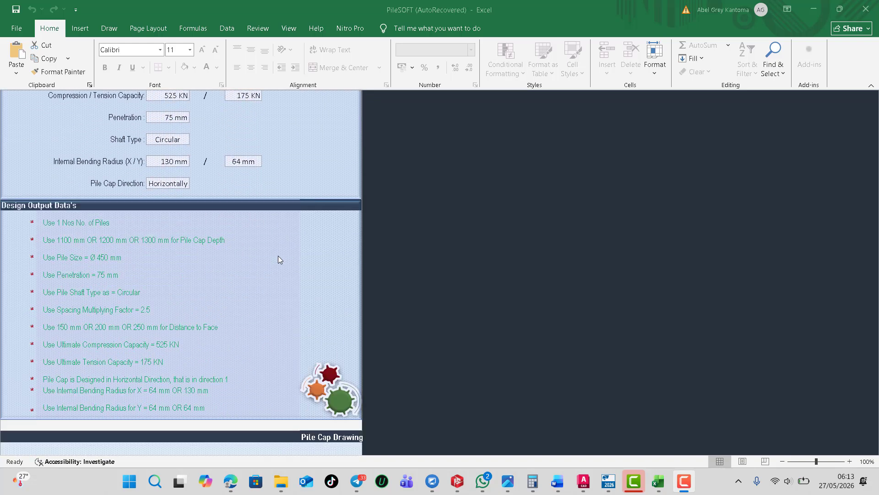
pyautogui.scroll(-2, 278, 257)
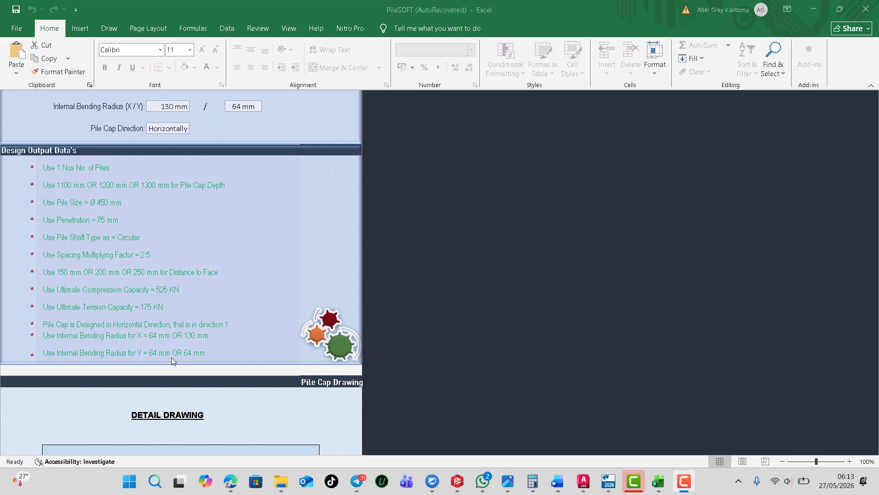
# Examine the pile cap detail drawing with its section and plan, and try to print the design data sheet
pyautogui.scroll(-8, 174, 358)
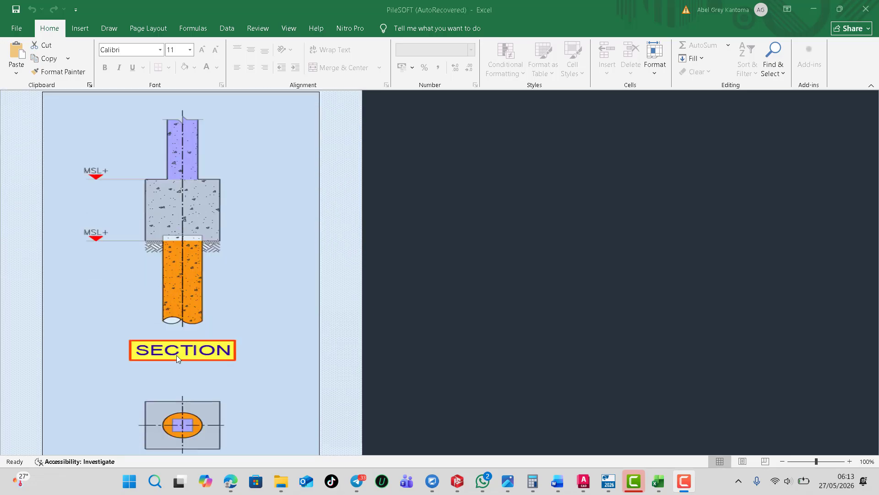
pyautogui.scroll(-6, 177, 356)
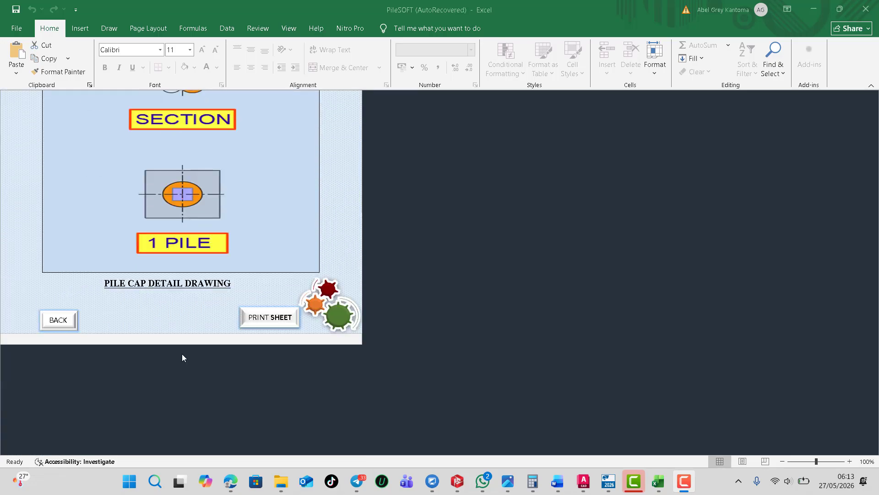
pyautogui.scroll(3, 183, 354)
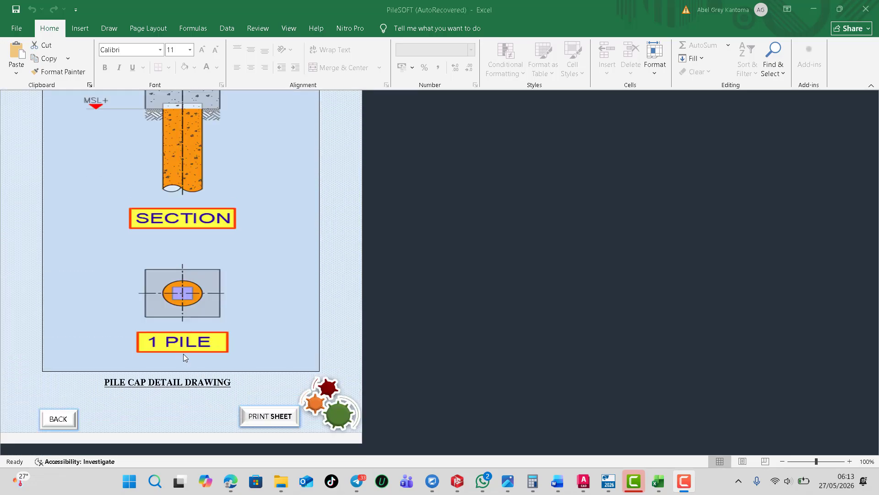
pyautogui.click(265, 418)
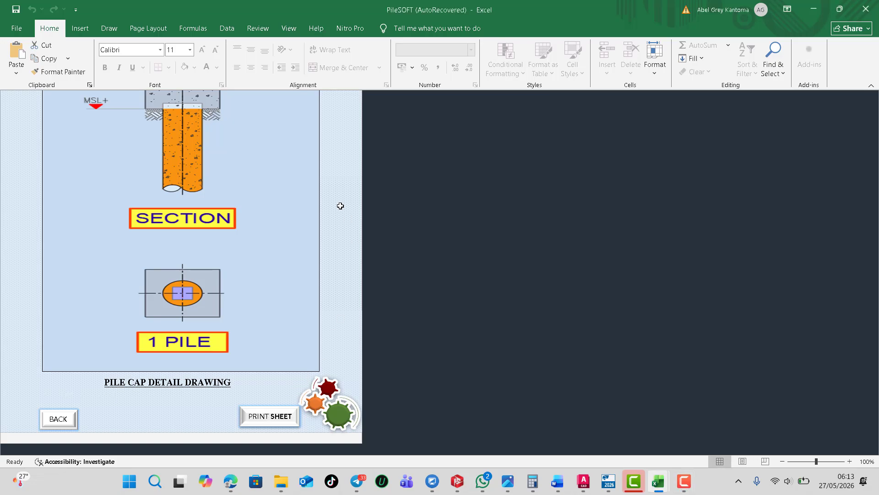
pyautogui.scroll(7, 176, 173)
pyautogui.scroll(20, 176, 173)
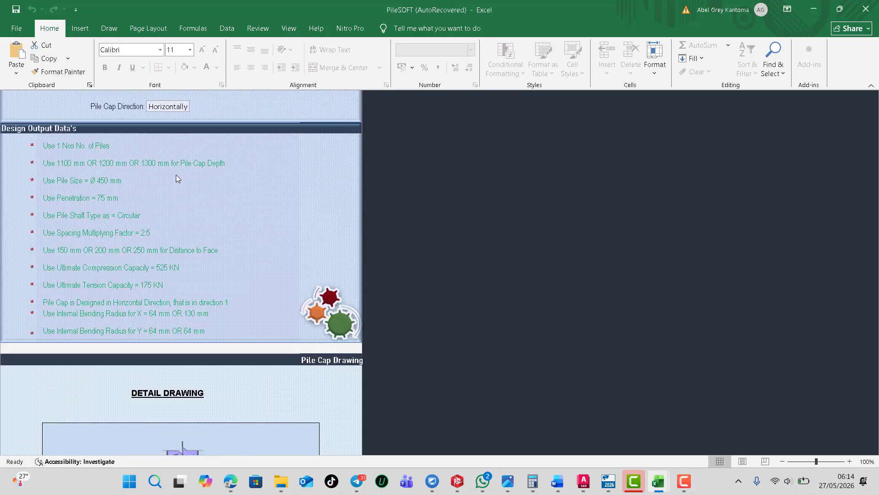